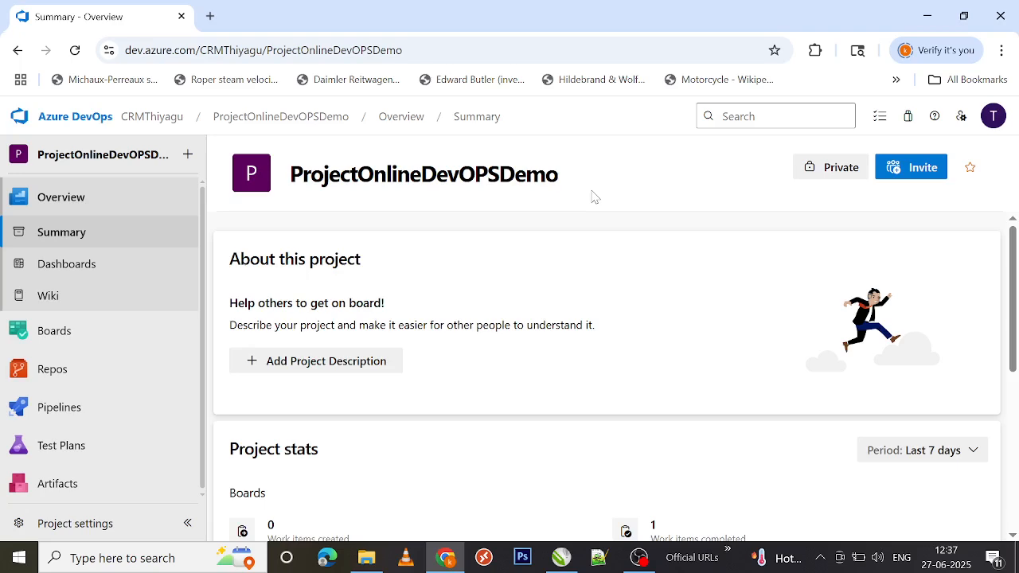
# Open the project's Boards queries and list all of them.
pyautogui.scroll(-3, 523, 252)
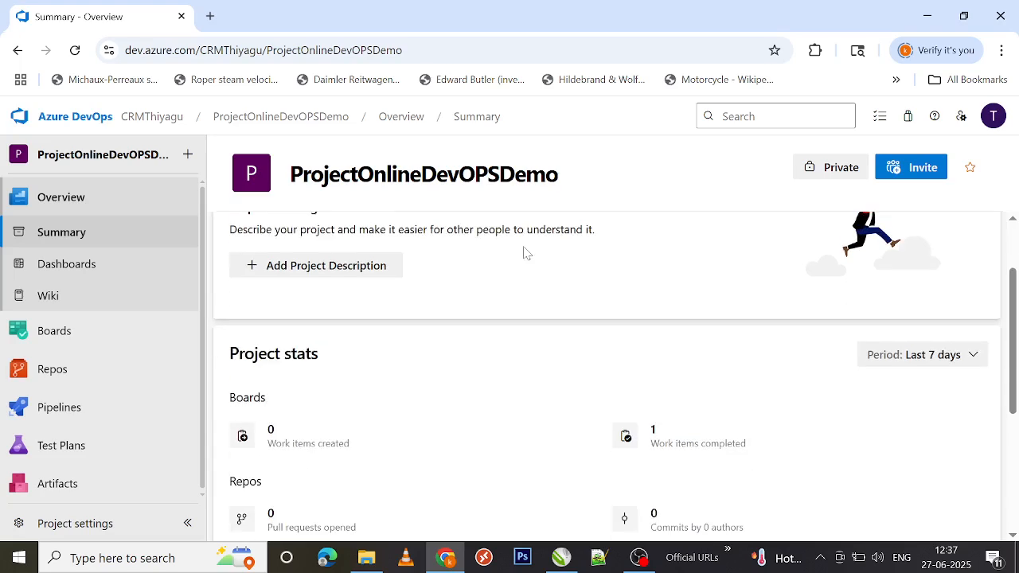
pyautogui.scroll(3, 523, 252)
pyautogui.moveTo(67, 336)
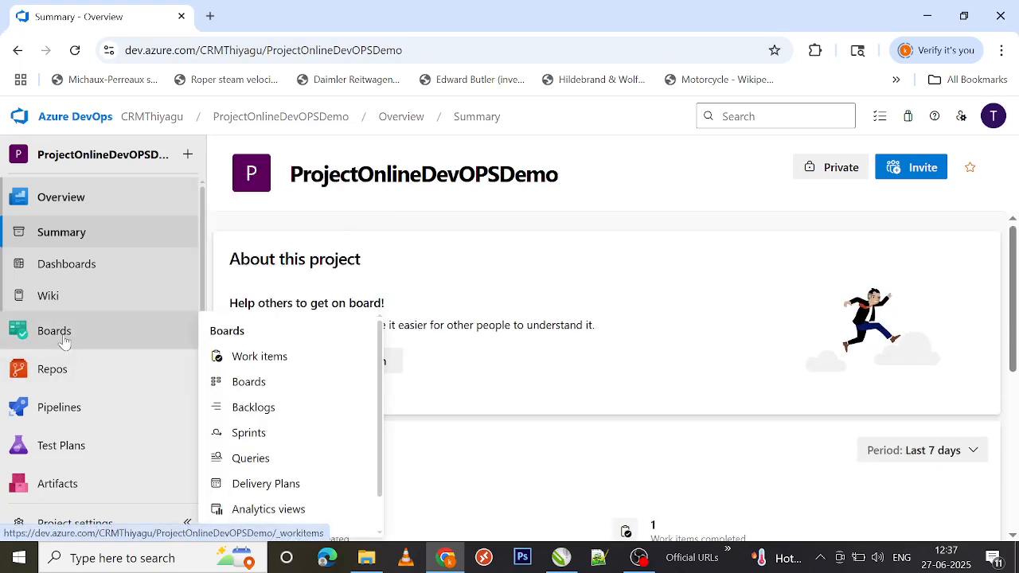
pyautogui.click(271, 468)
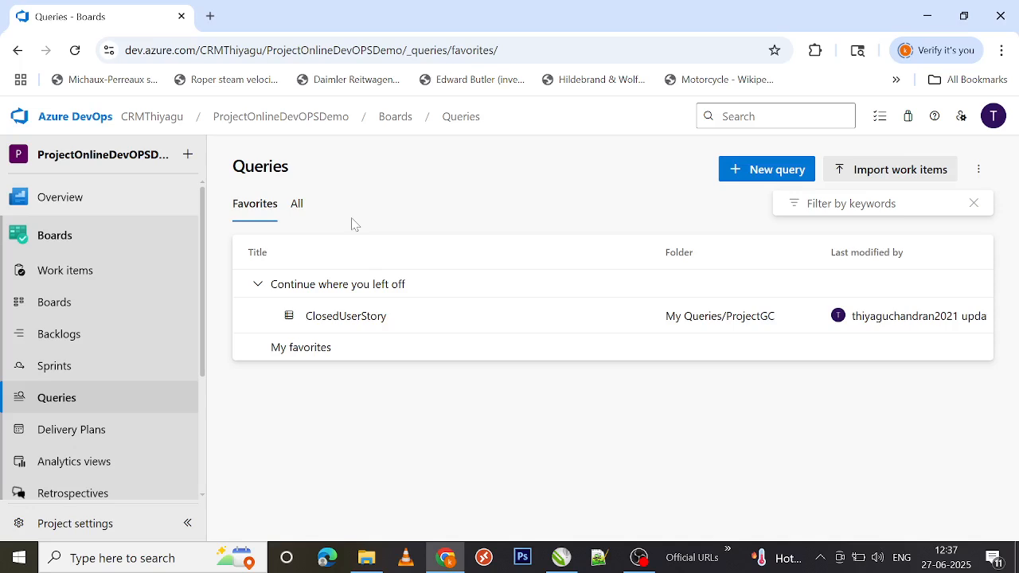
pyautogui.click(298, 209)
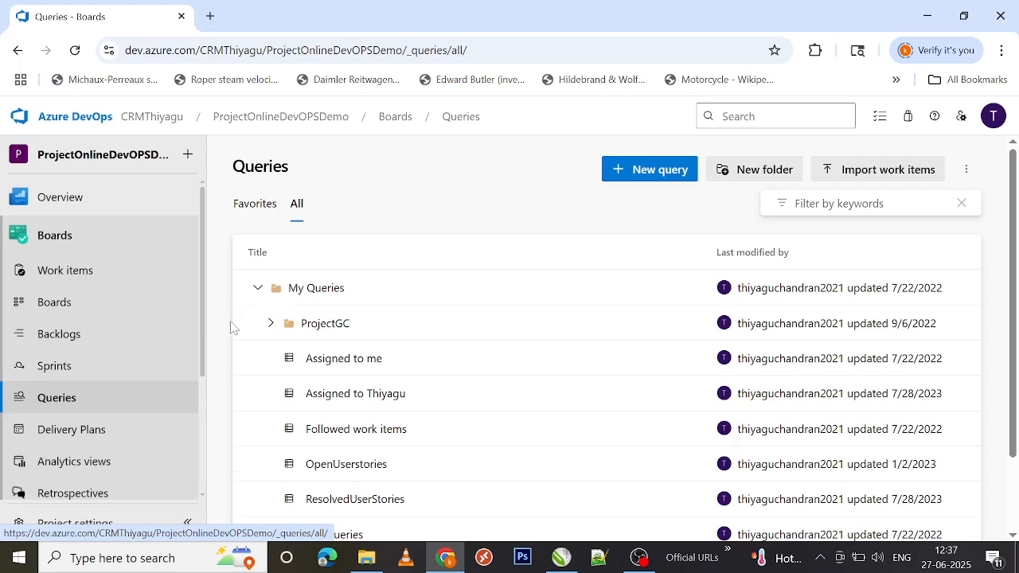
# Expand the ProjectGC folder under My Queries and open the ClosedUserStory query's results.
pyautogui.scroll(-1, 231, 328)
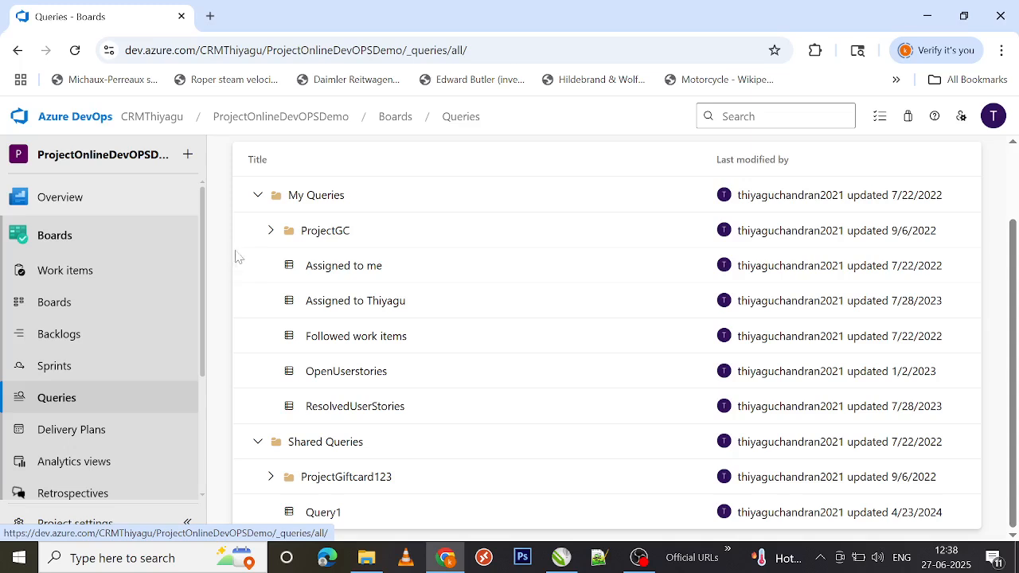
pyautogui.click(270, 231)
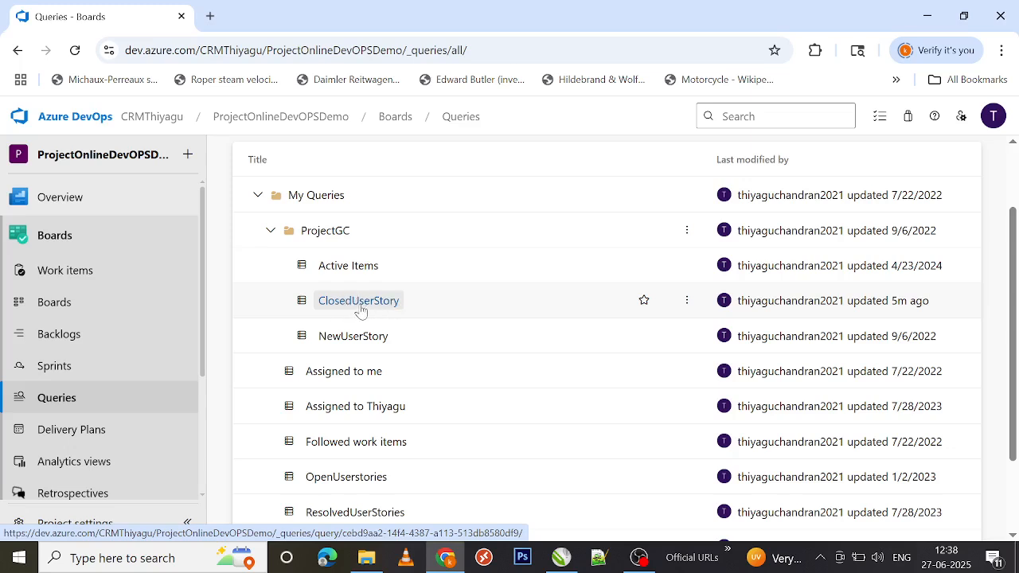
pyautogui.click(360, 310)
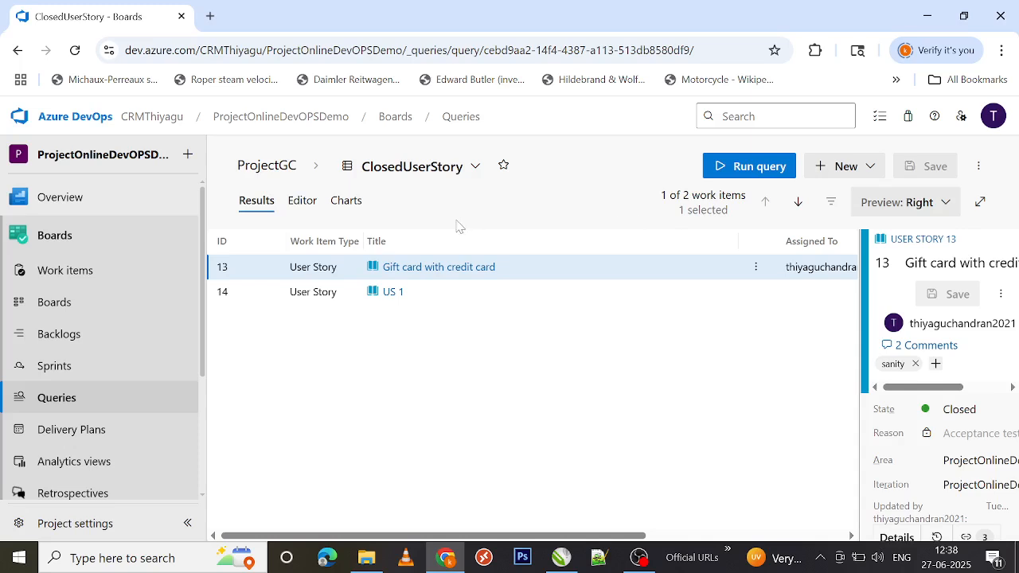
# Return from the ClosedUserStory query through its parent folders to the full list of queries.
pyautogui.click(259, 168)
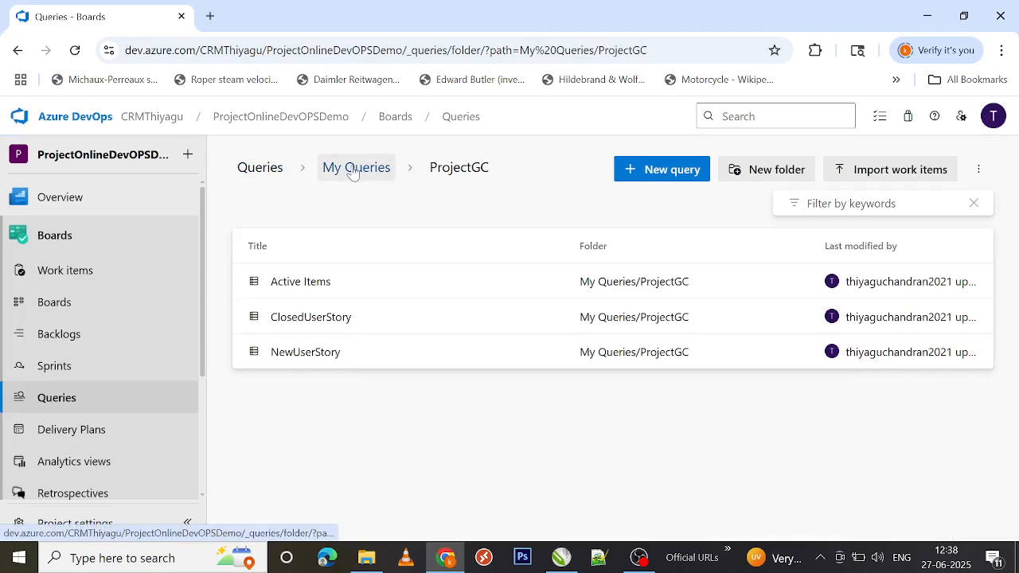
pyautogui.click(353, 171)
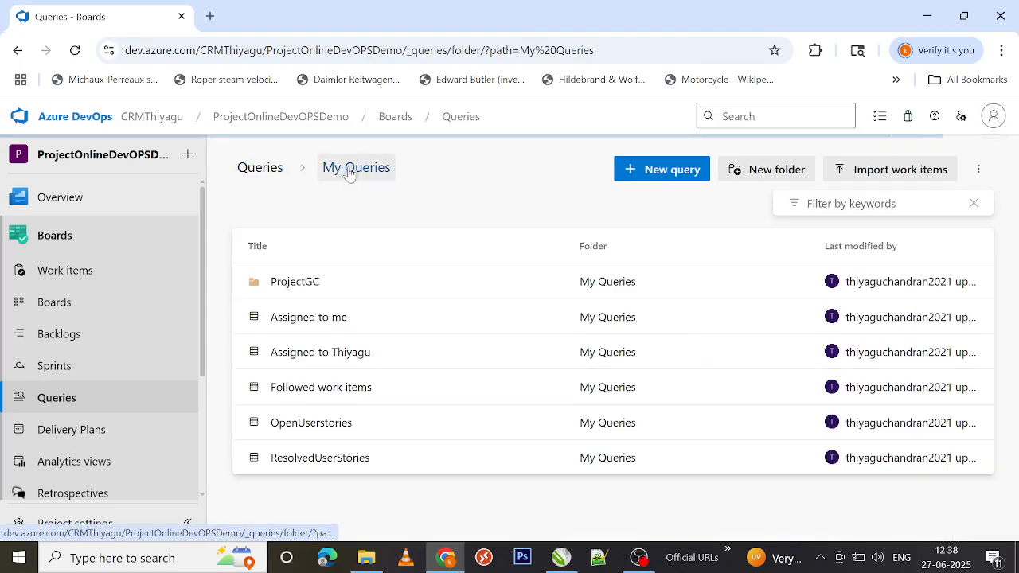
pyautogui.click(263, 169)
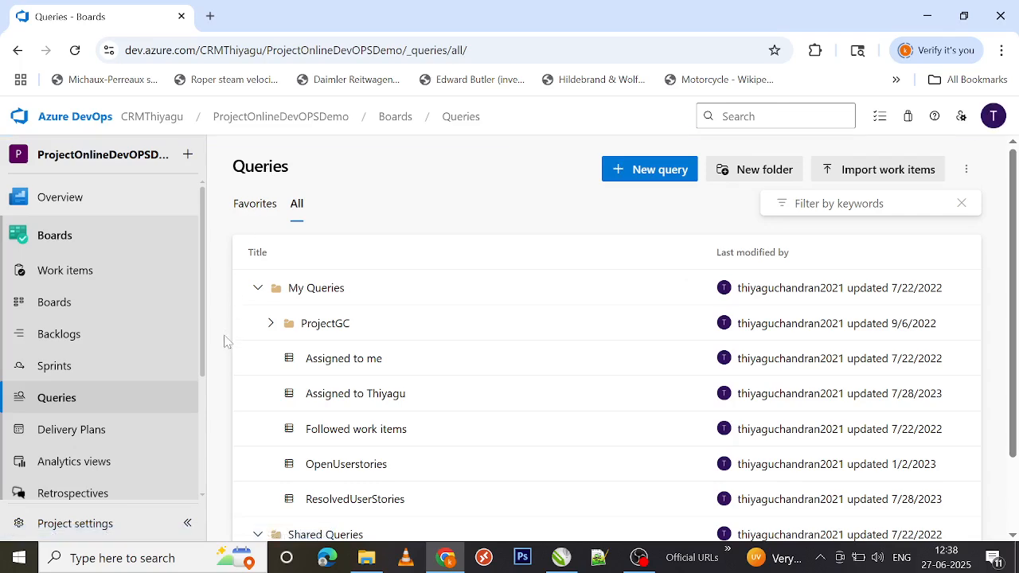
# Examine the queries in the ProjectGiftcard123 folder under Shared Queries, and collapse the folder again.
pyautogui.scroll(-2, 226, 344)
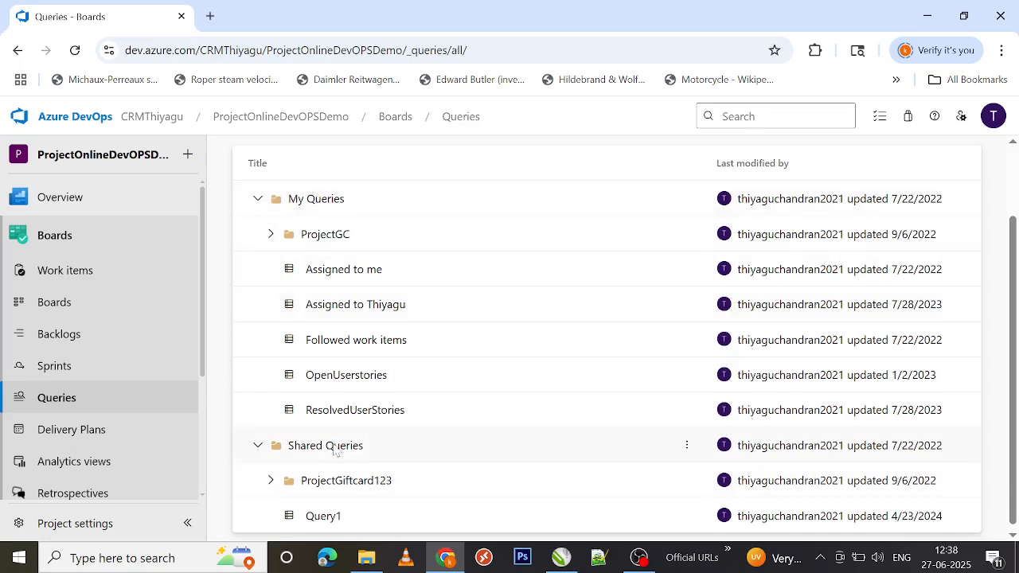
pyautogui.scroll(-1, 228, 456)
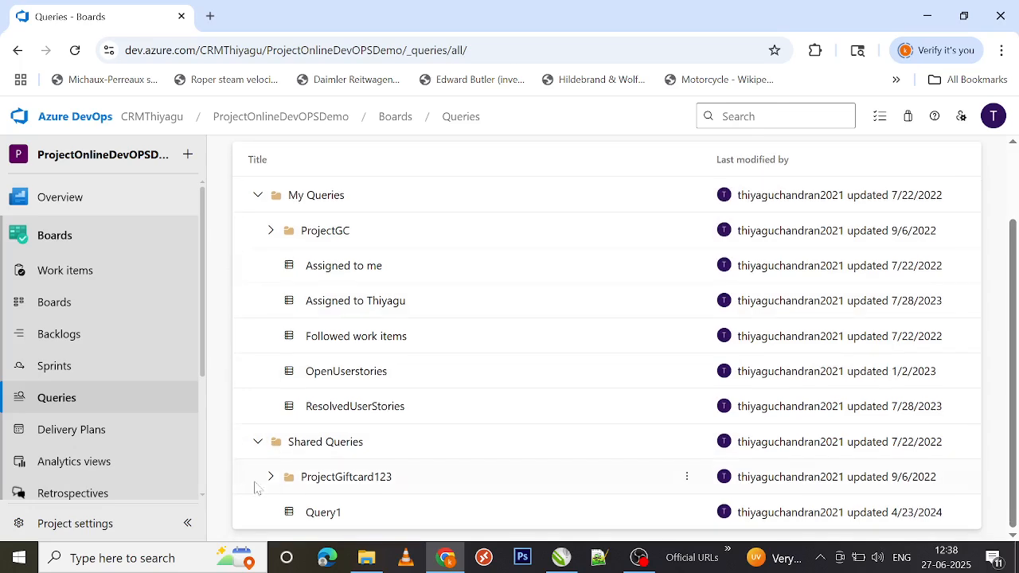
pyautogui.click(270, 478)
pyautogui.scroll(-1, 266, 482)
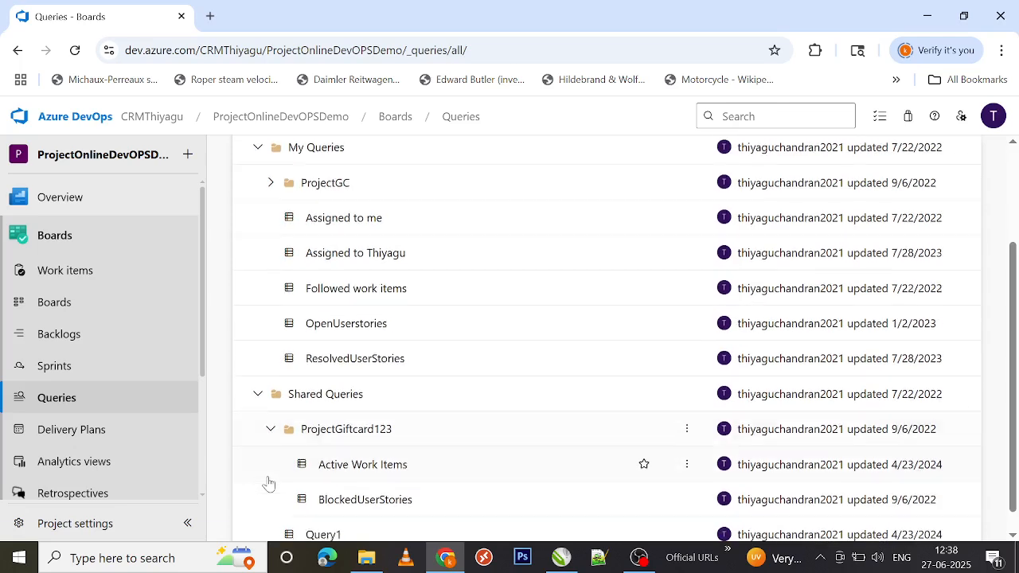
pyautogui.scroll(-1, 271, 474)
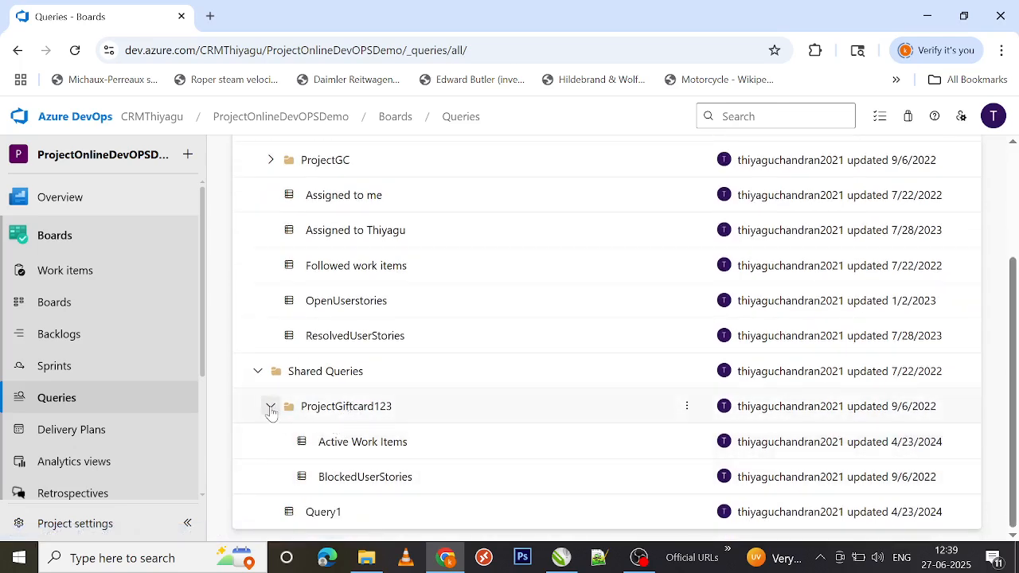
pyautogui.click(270, 408)
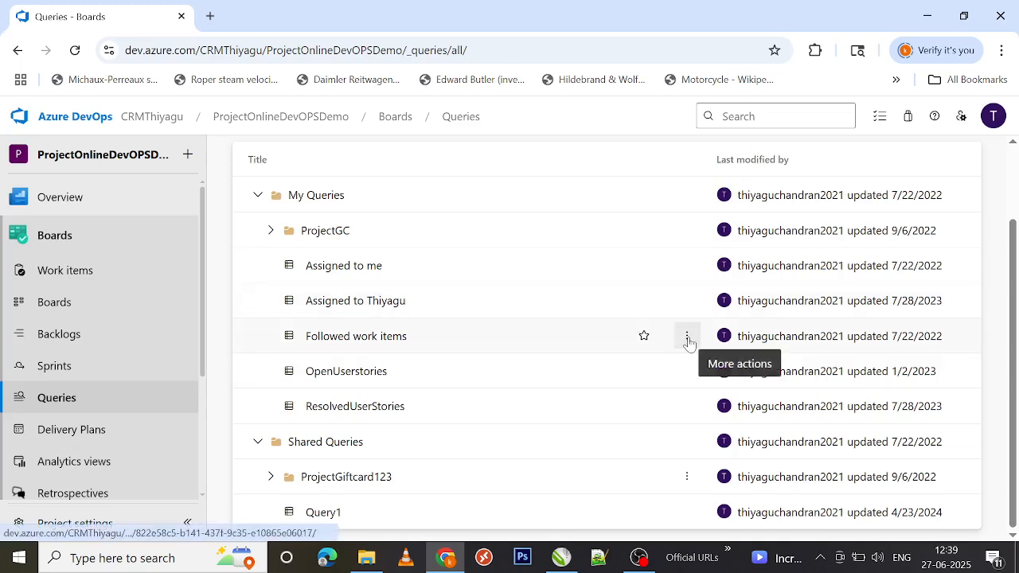
# Compare the actions available for the Followed work items query with those for the Shared Queries folder.
pyautogui.click(687, 339)
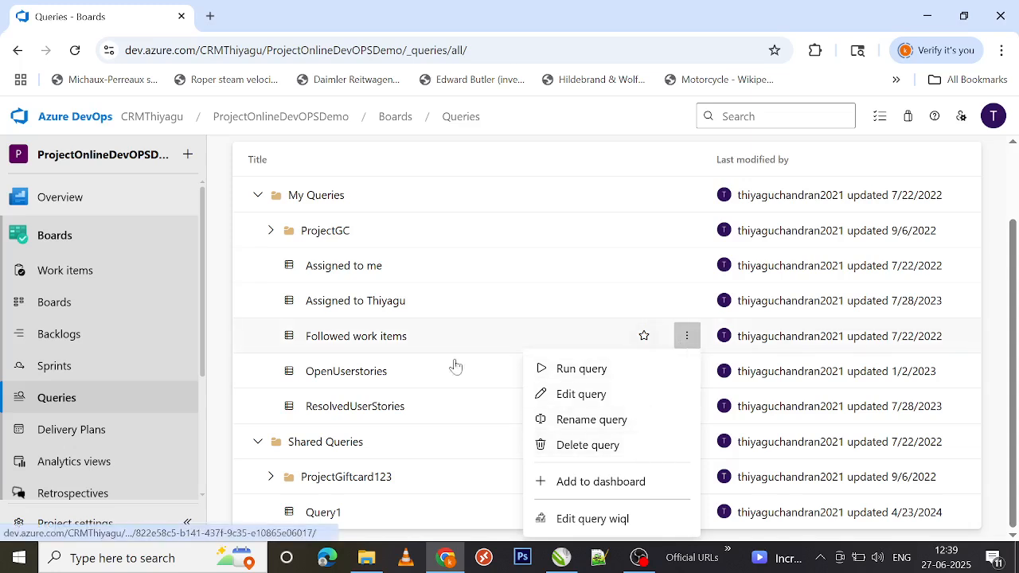
pyautogui.click(223, 346)
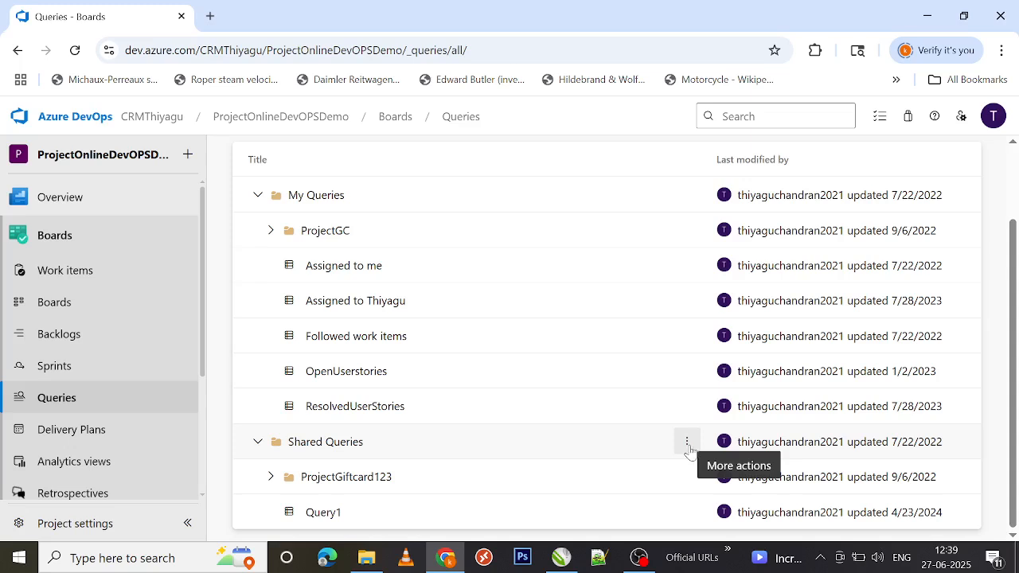
pyautogui.click(687, 442)
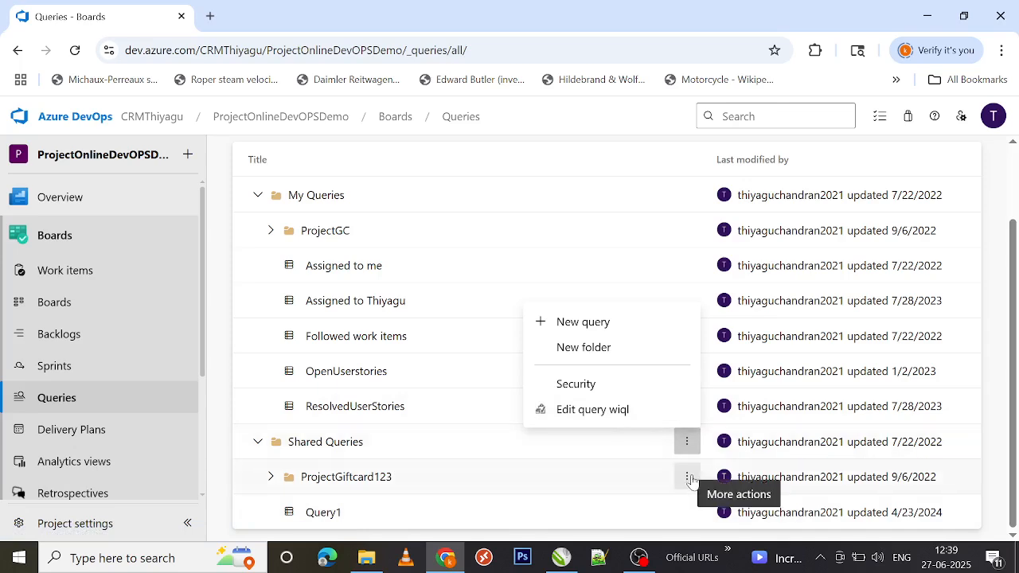
# Review the security permissions of the shared ProjectGiftcard123 folder and close them.
pyautogui.click(689, 478)
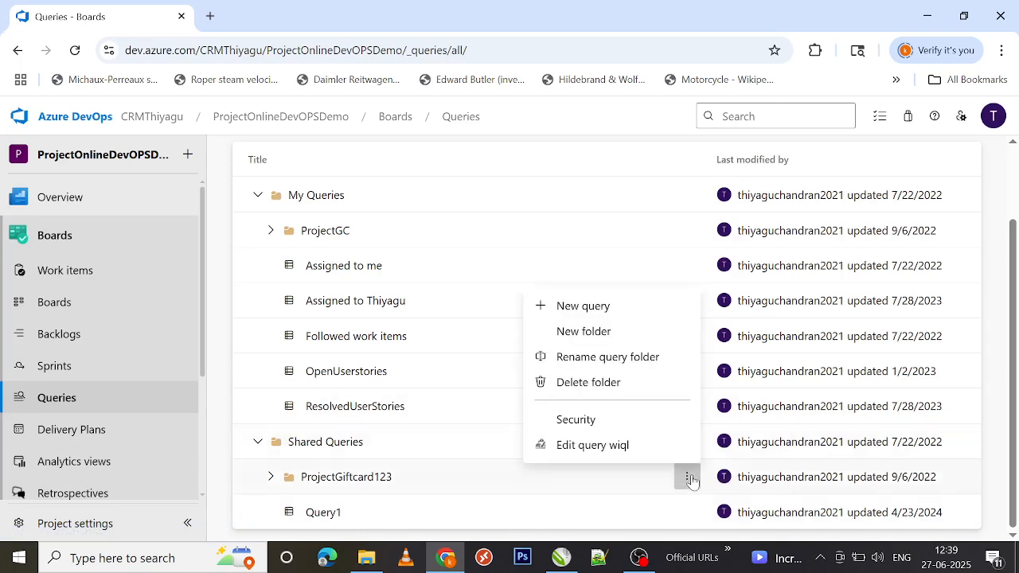
pyautogui.click(604, 426)
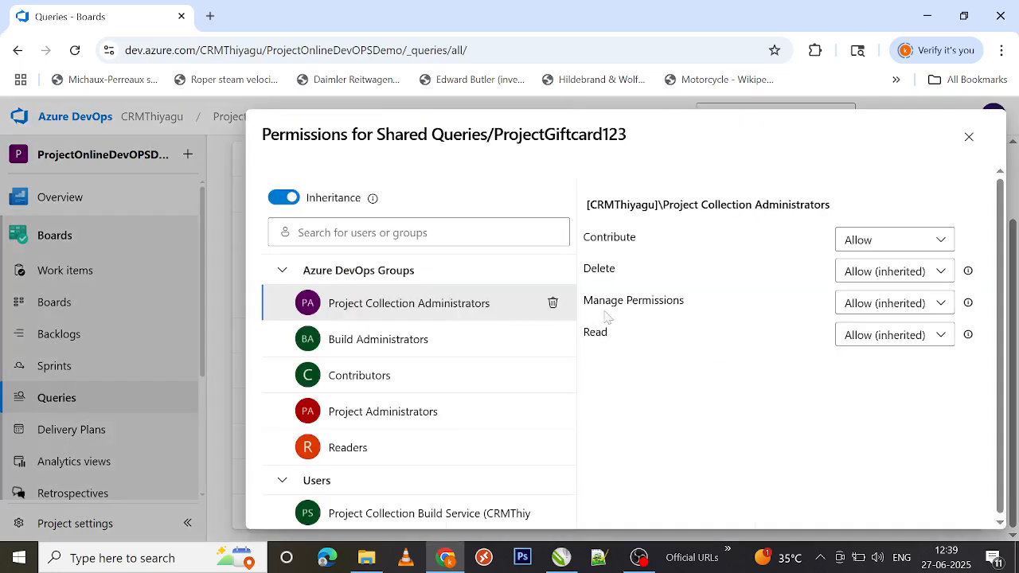
pyautogui.click(970, 144)
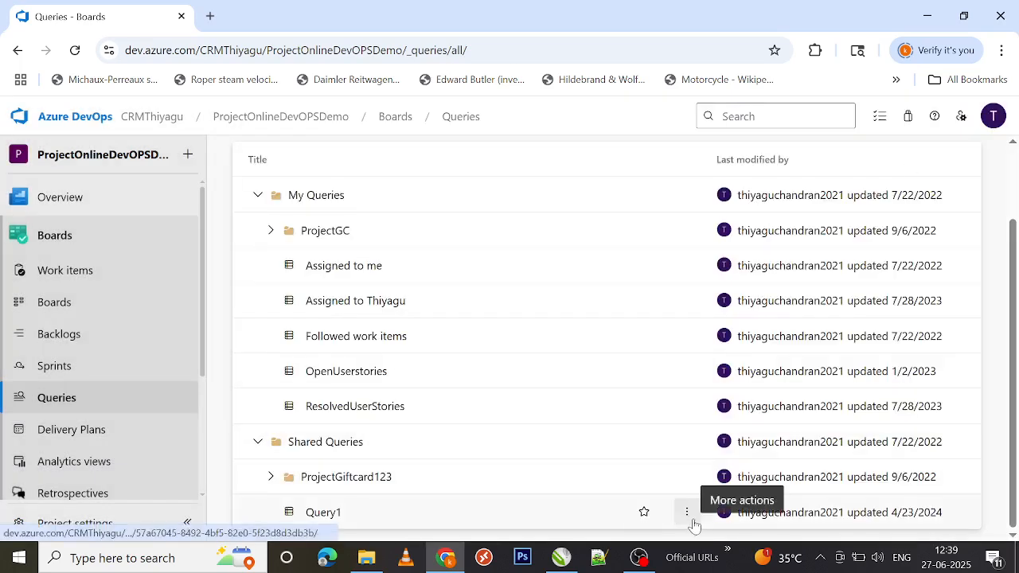
# Review the security permissions of the BlockedUserStories query inside ProjectGiftcard123 and close them.
pyautogui.click(271, 476)
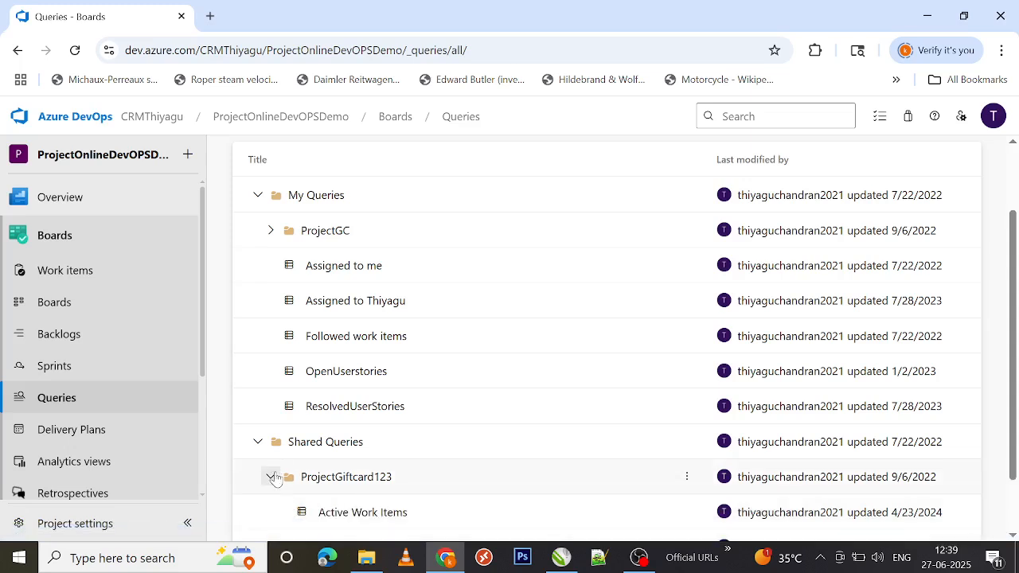
pyautogui.scroll(-1, 273, 475)
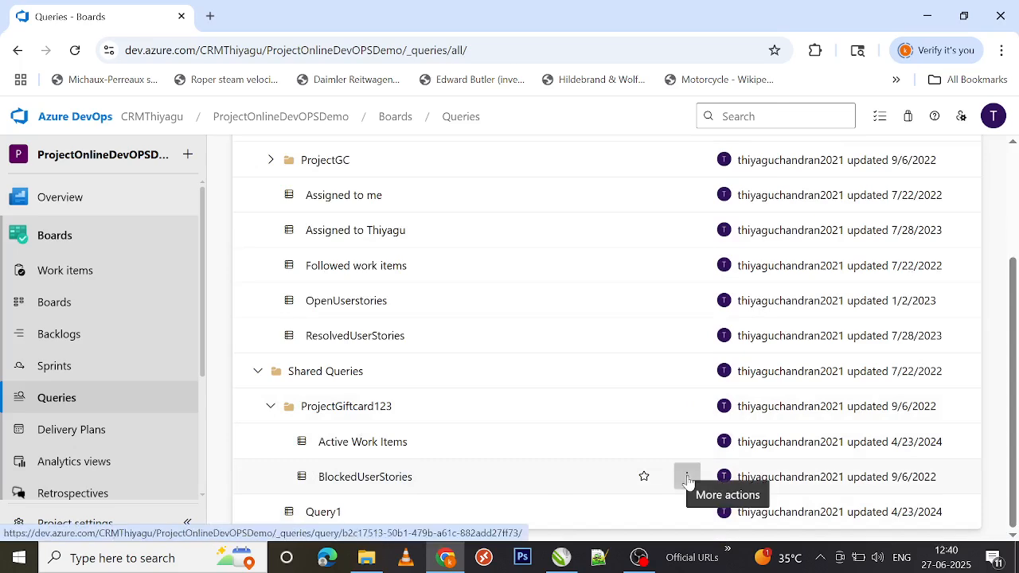
pyautogui.click(686, 479)
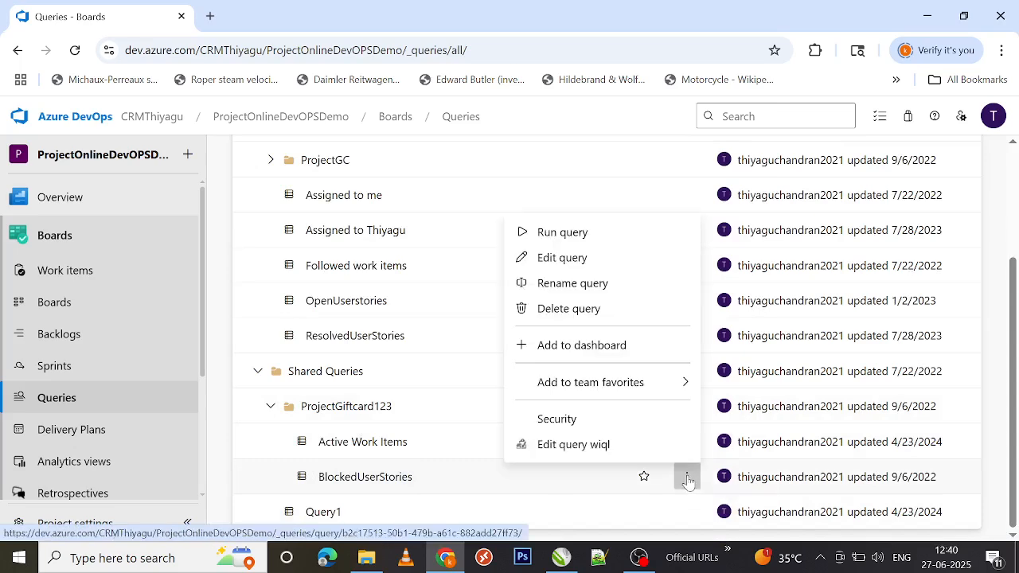
pyautogui.click(589, 427)
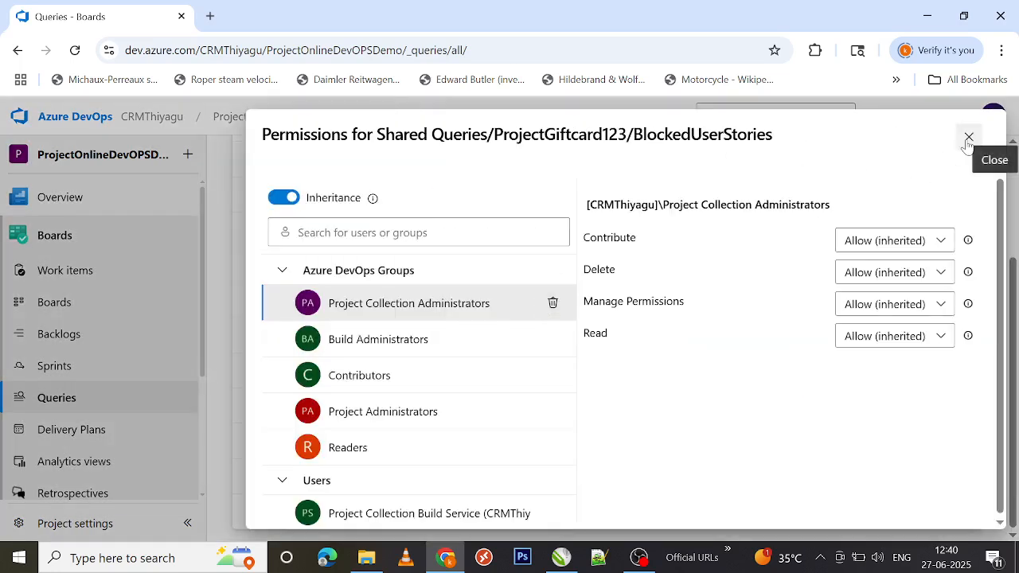
pyautogui.click(969, 140)
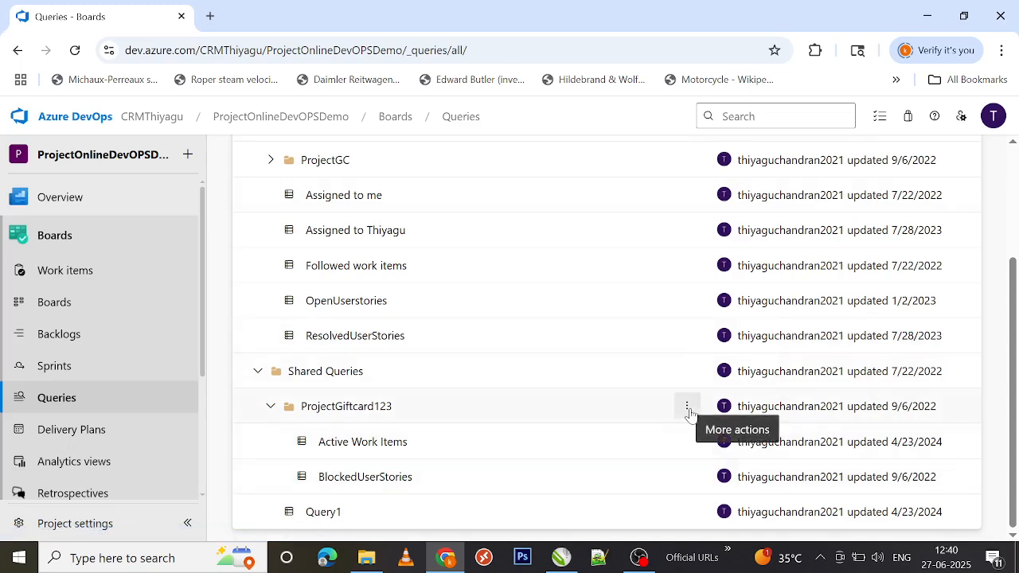
# Switch inheritance off and back on in the ProjectGiftcard123 folder's permissions, and check the Contribute choices for Project Collection Administrators.
pyautogui.click(685, 412)
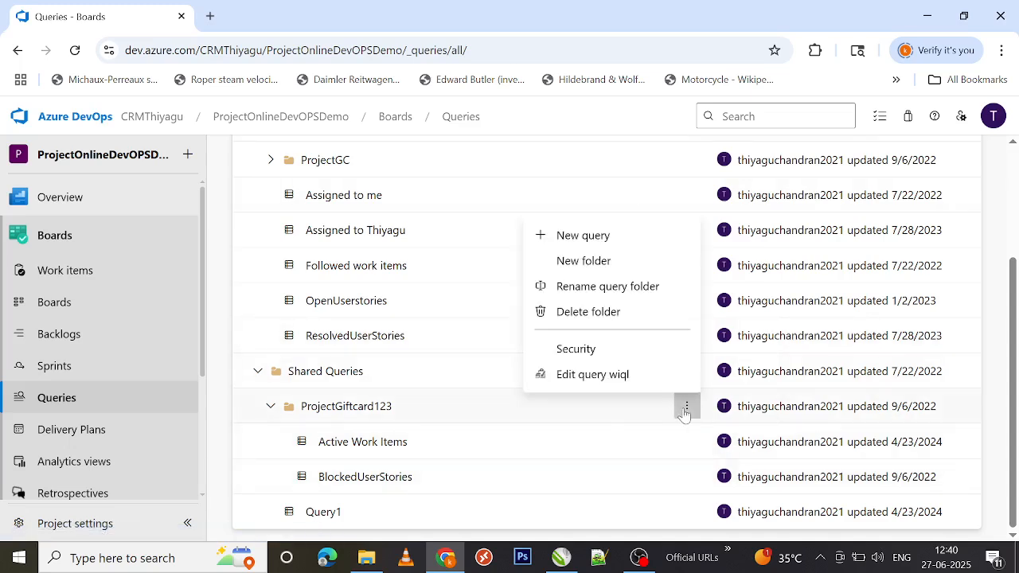
pyautogui.click(577, 350)
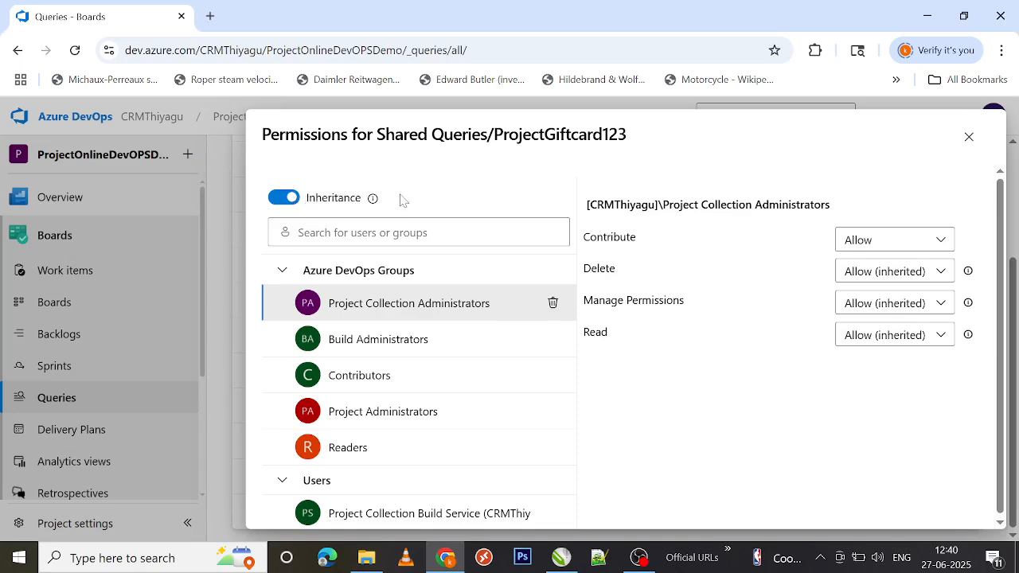
pyautogui.click(285, 201)
pyautogui.click(286, 199)
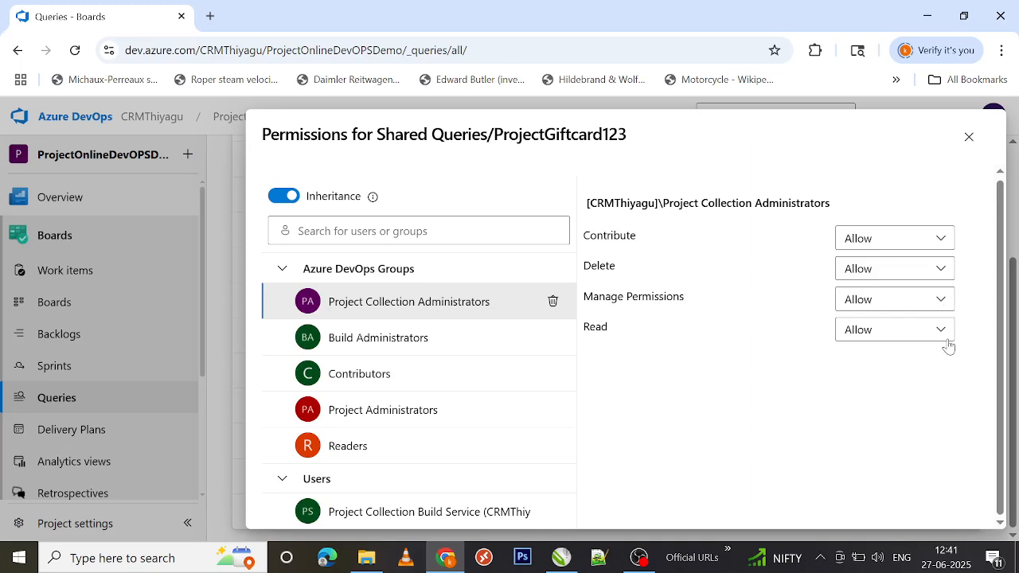
pyautogui.click(940, 243)
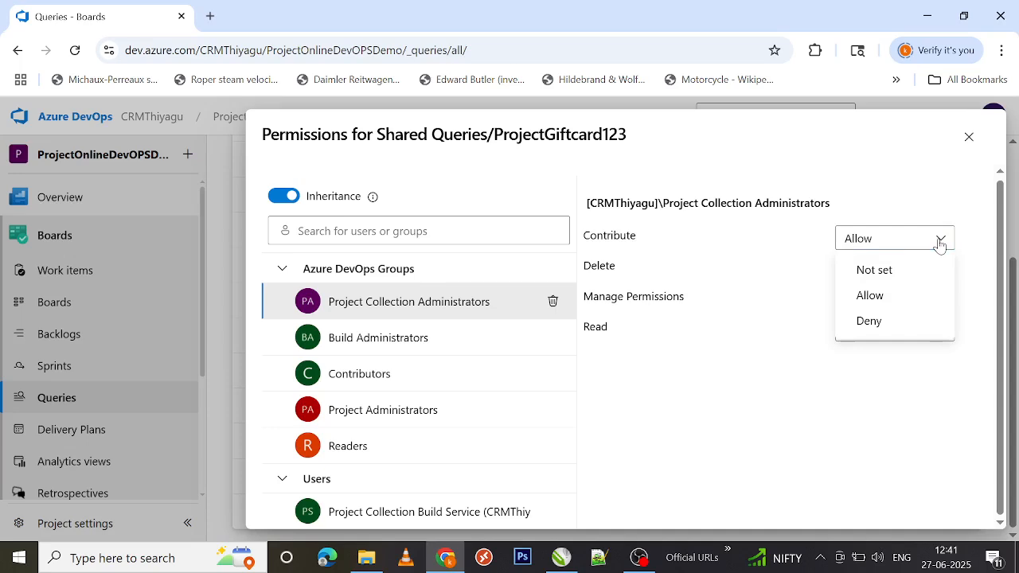
pyautogui.click(771, 395)
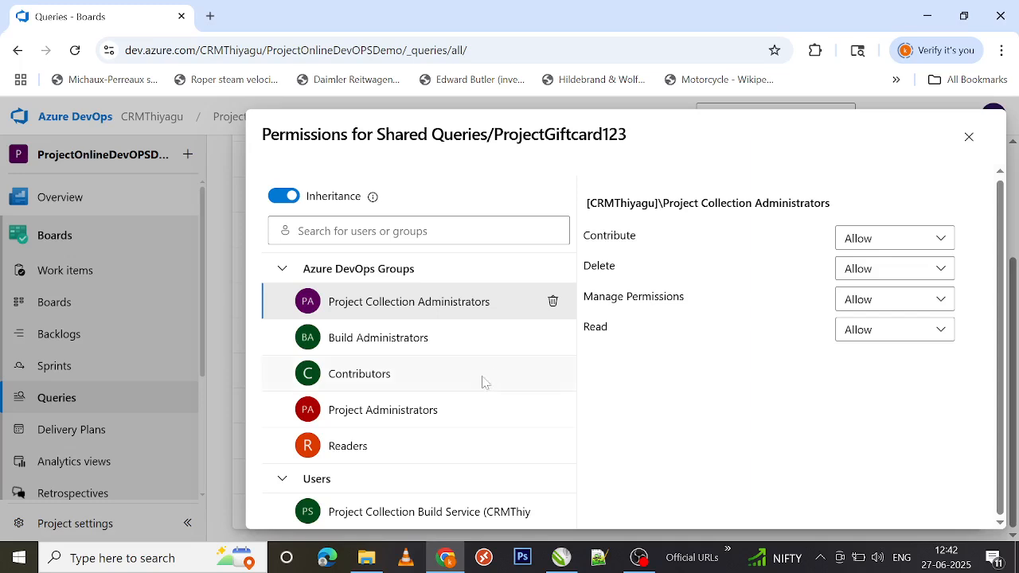
# Set the Delete permission of the Contributors group to Allow for the ProjectGiftcard123 folder.
pyautogui.click(407, 381)
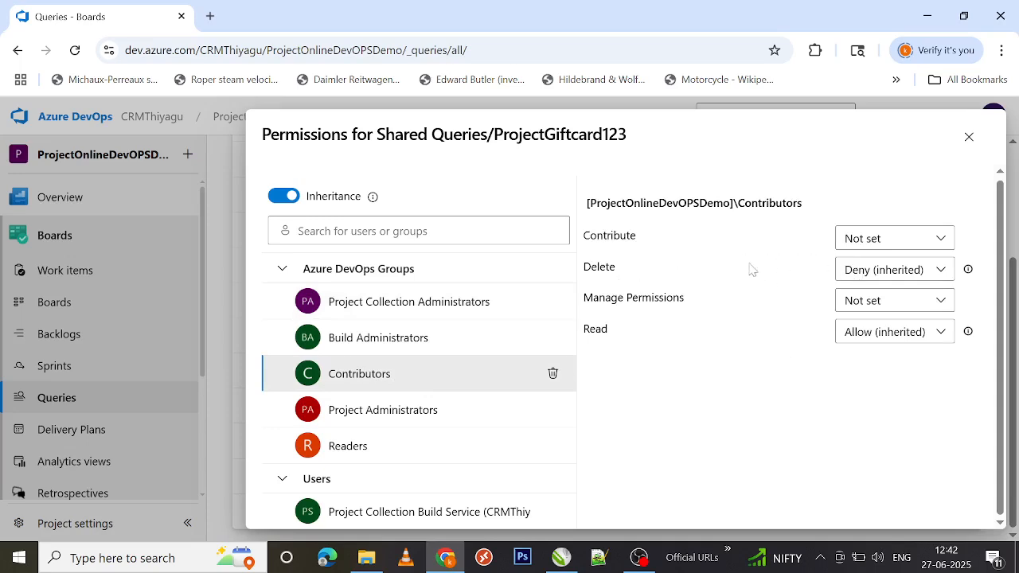
pyautogui.click(941, 271)
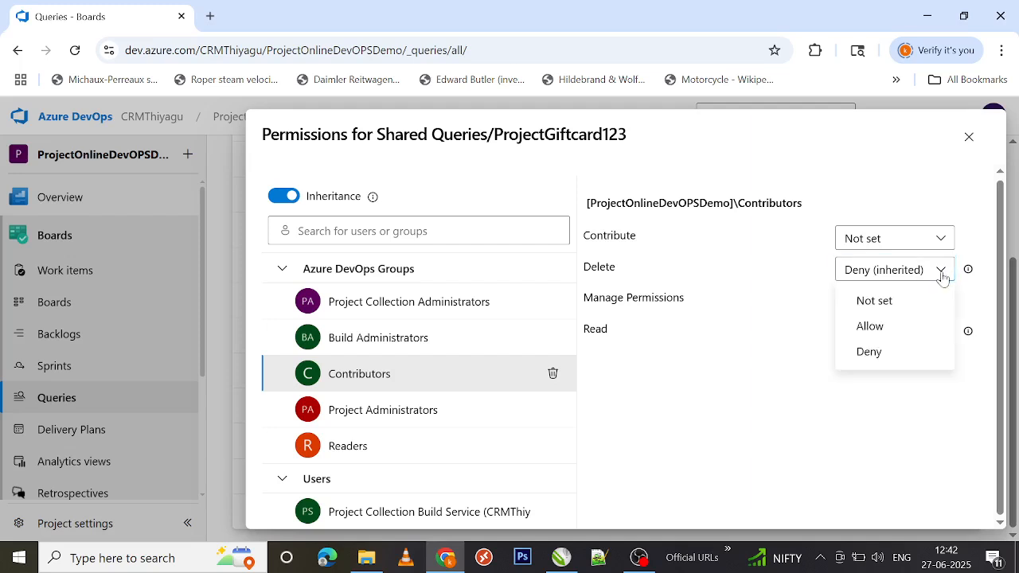
pyautogui.click(887, 334)
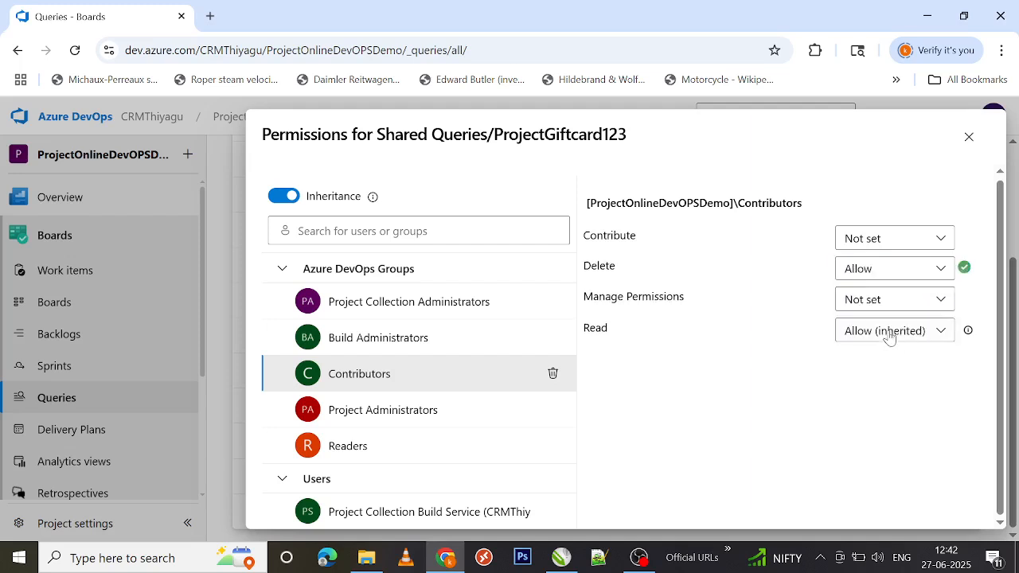
# Set the Delete permission of the Contributors group to Deny, and check the suggested users and groups in the permissions search.
pyautogui.click(938, 277)
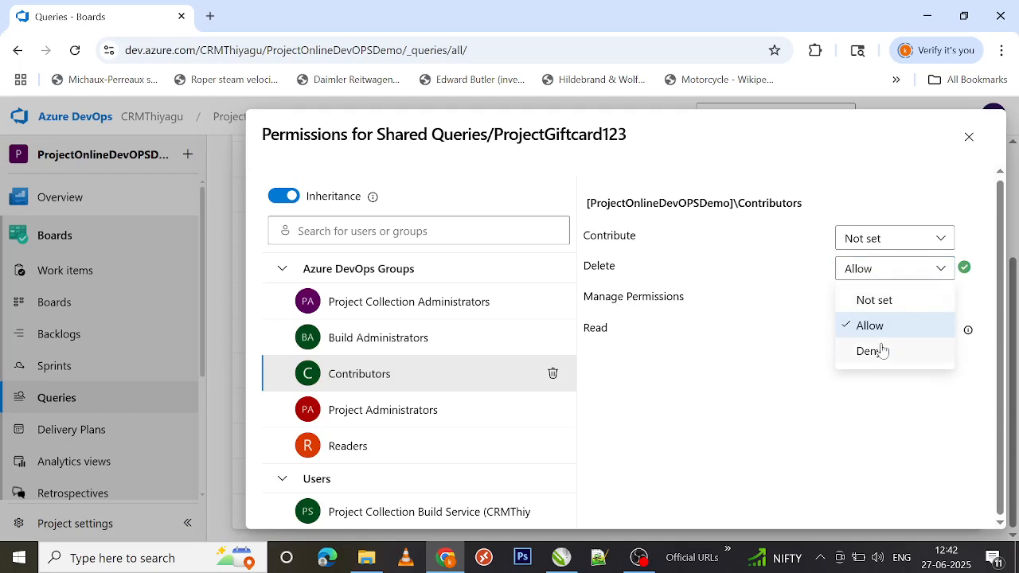
pyautogui.click(876, 353)
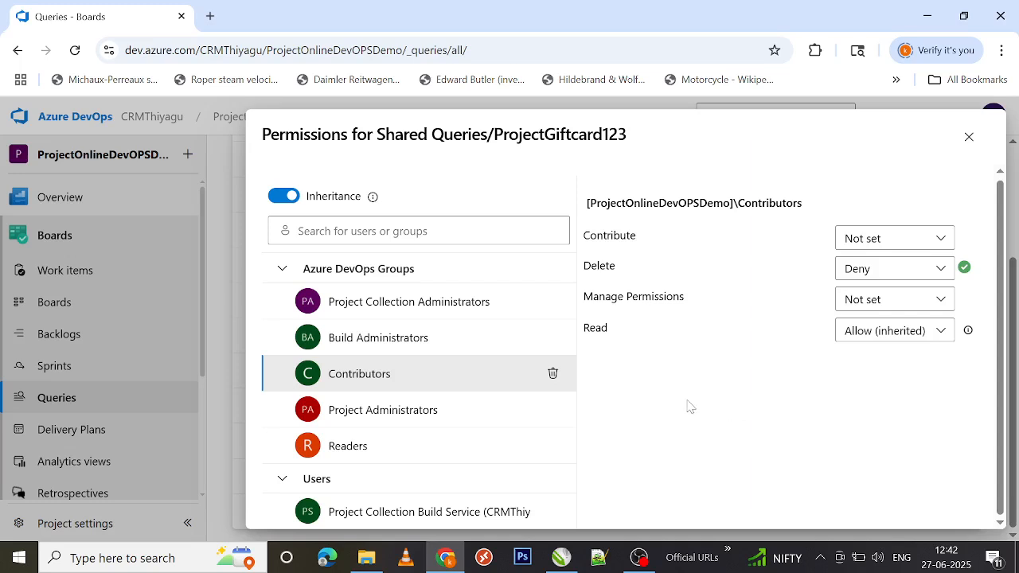
pyautogui.tripleClick(644, 404)
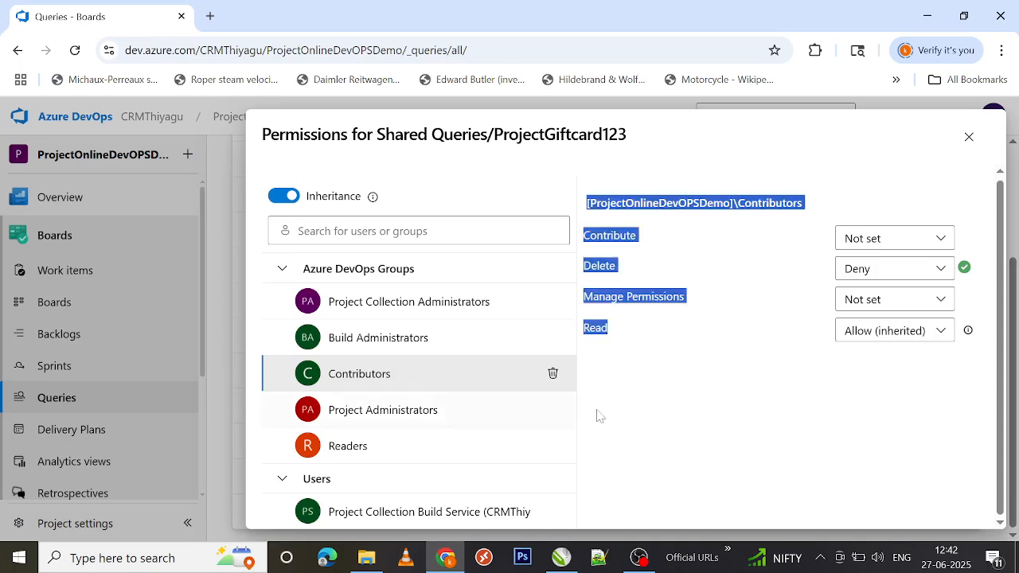
pyautogui.click(661, 422)
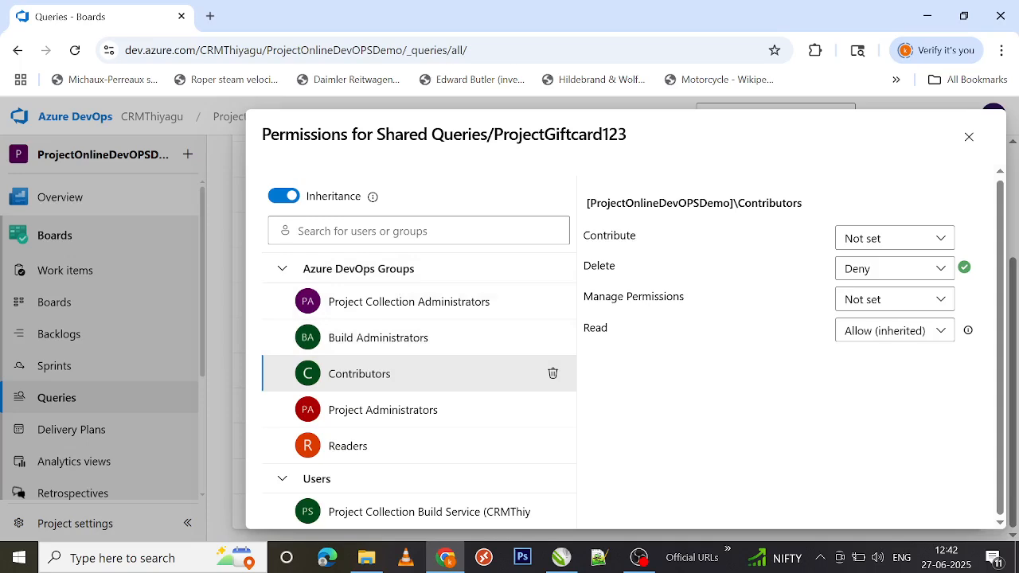
pyautogui.click(430, 231)
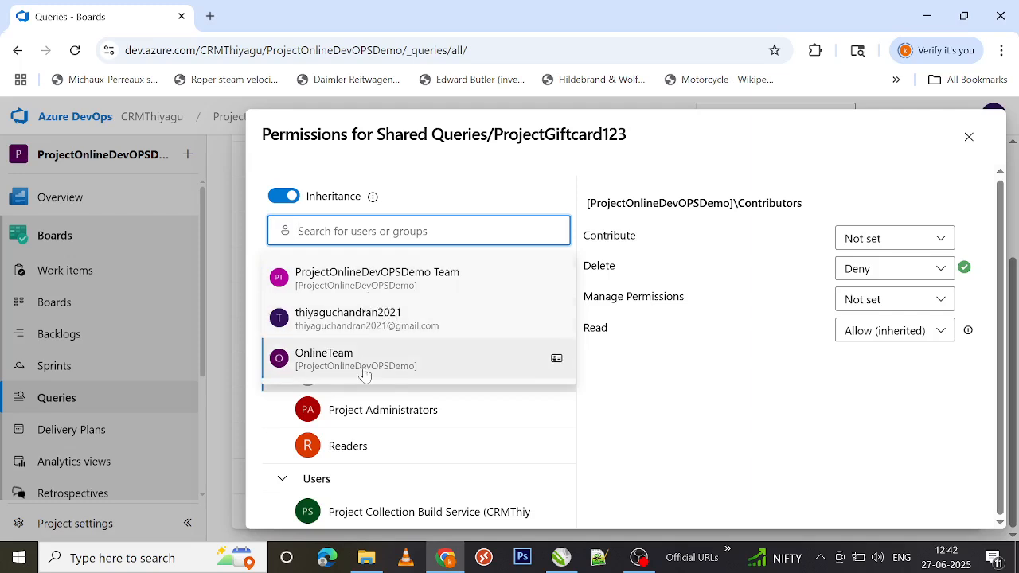
pyautogui.click(635, 450)
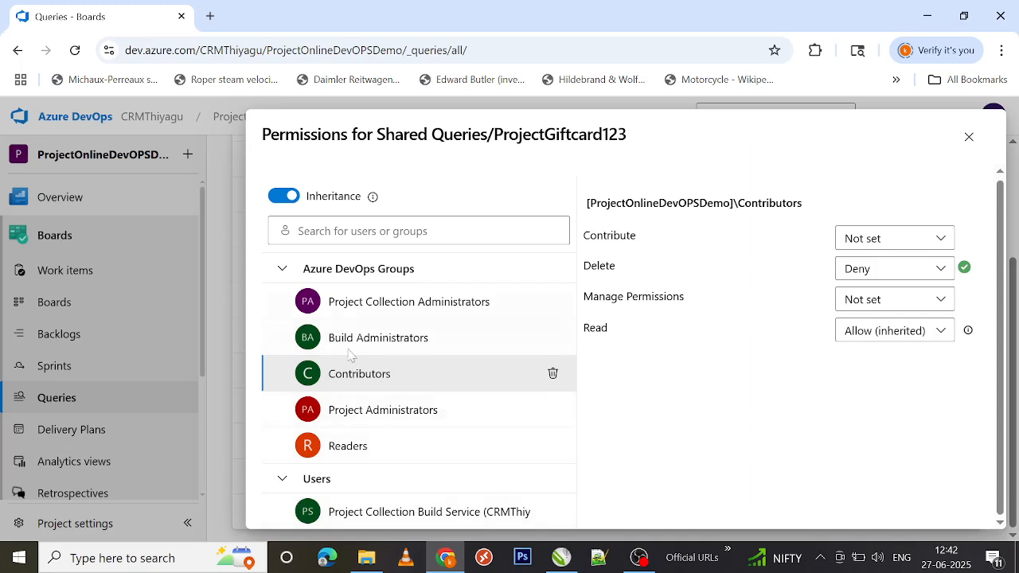
# Set the Contribute permission of the Project Collection Build Service user to Allow and close the ProjectGiftcard123 permissions.
pyautogui.click(426, 518)
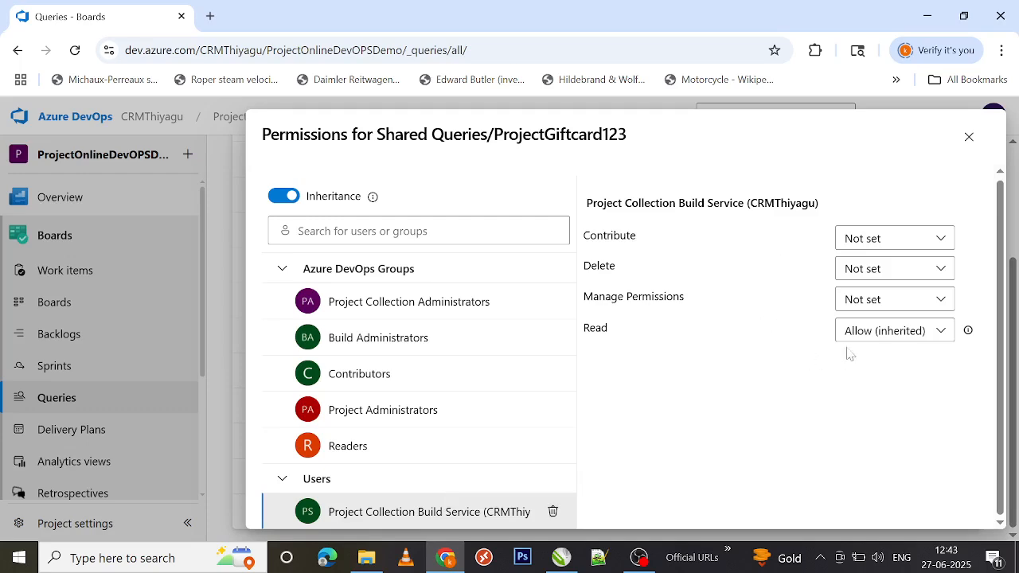
pyautogui.click(942, 239)
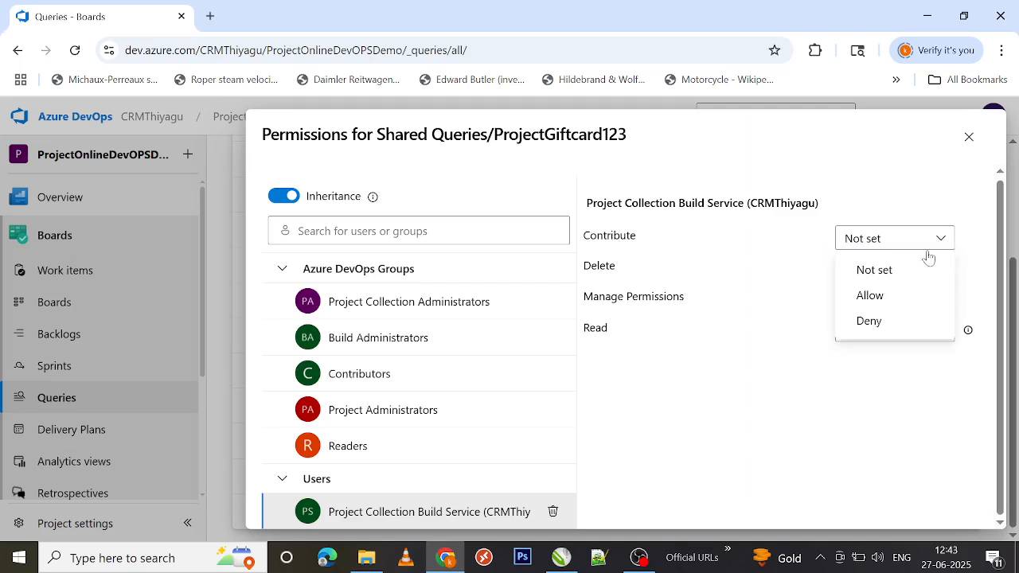
pyautogui.click(870, 296)
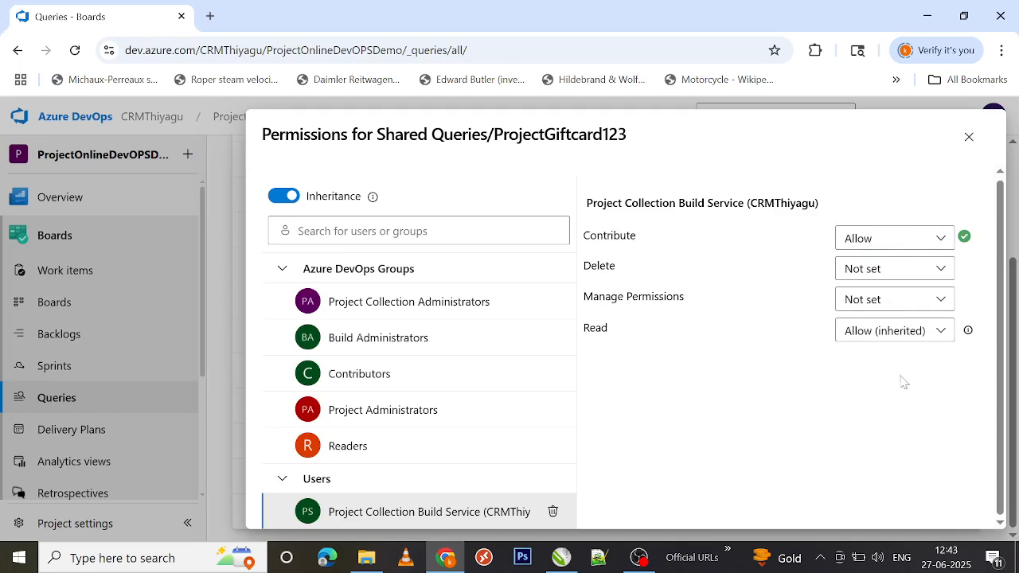
pyautogui.click(969, 137)
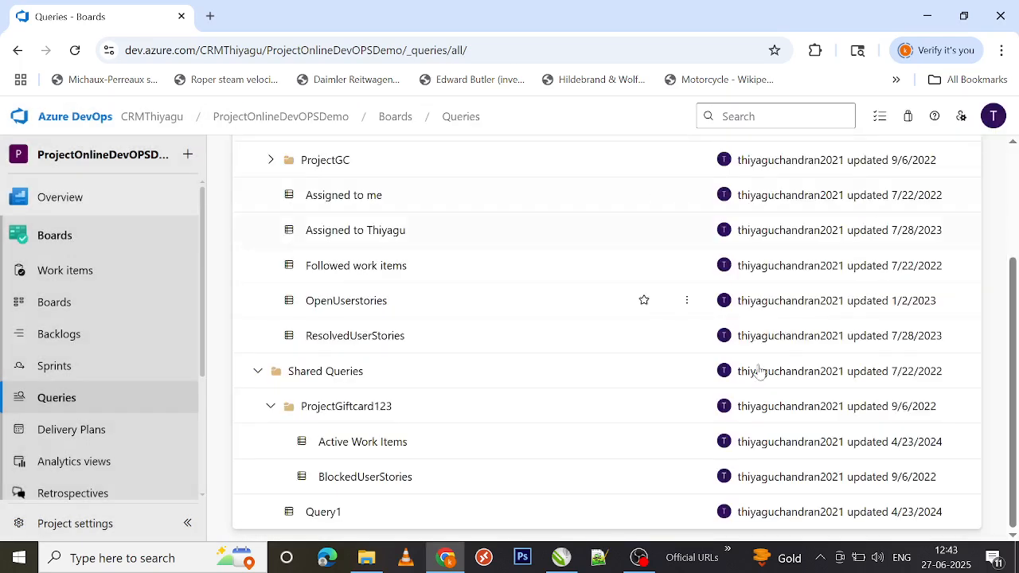
# Reopen the ProjectGiftcard123 folder's security, check the Project Collection Build Service user's permissions, and close them.
pyautogui.click(686, 406)
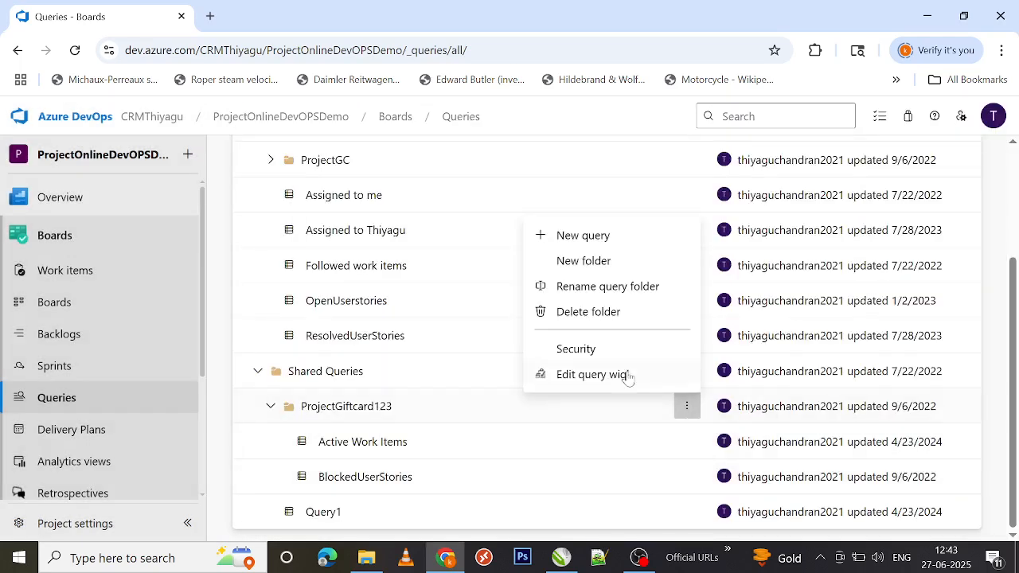
pyautogui.click(591, 351)
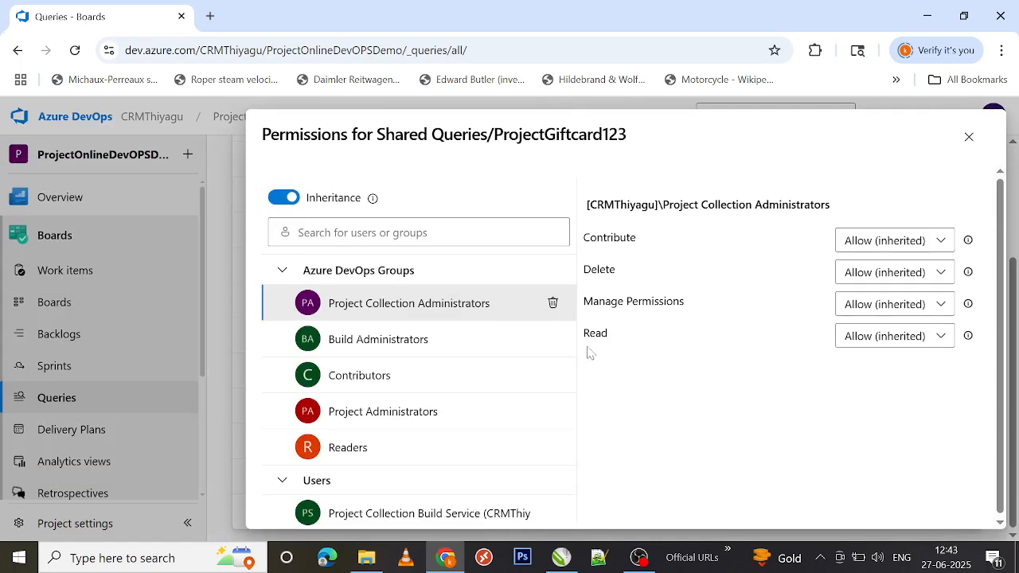
pyautogui.click(418, 523)
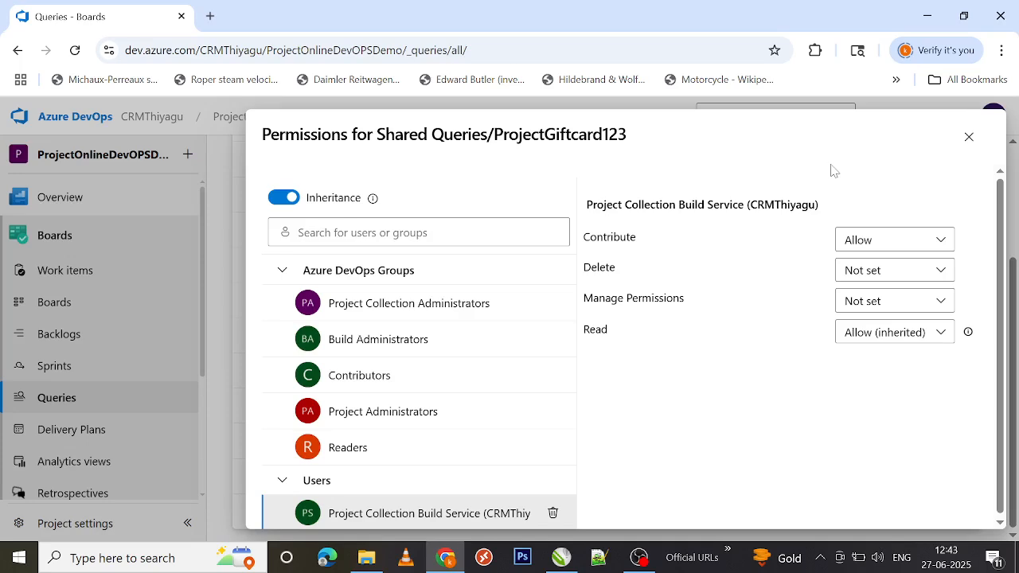
pyautogui.click(969, 137)
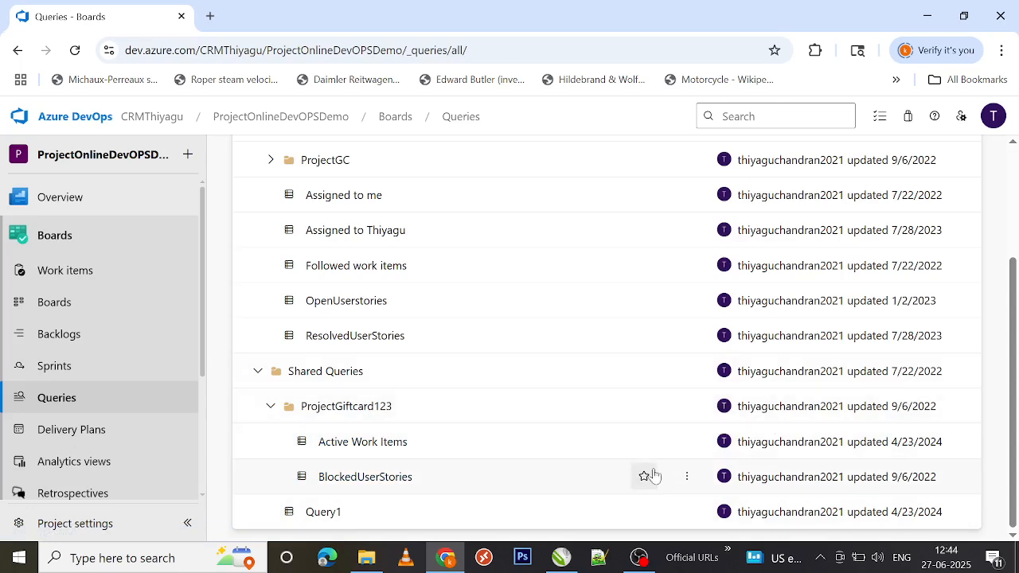
# Review the security permissions of the Active Work Items query inside ProjectGiftcard123 and close them.
pyautogui.click(689, 444)
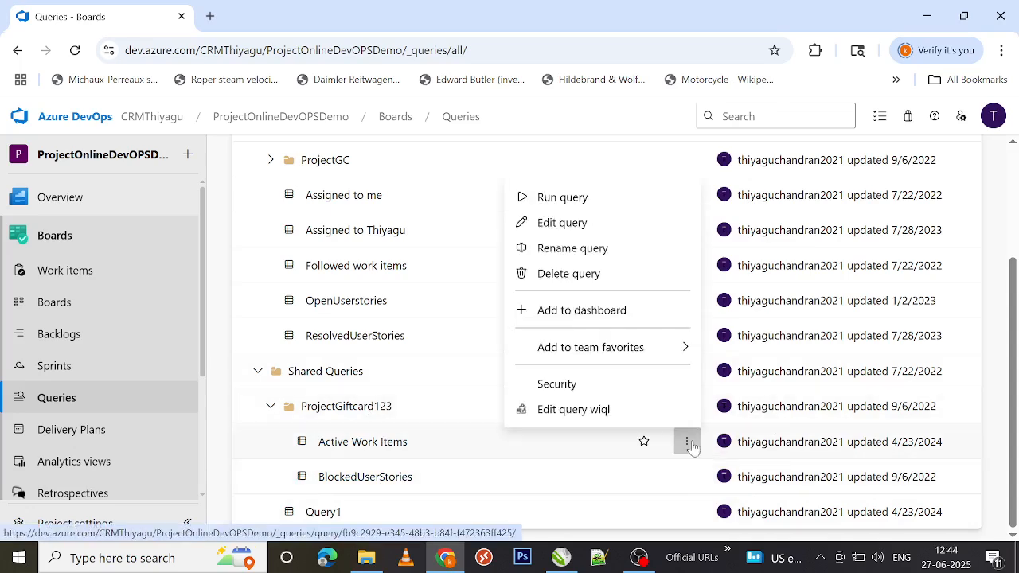
pyautogui.click(569, 388)
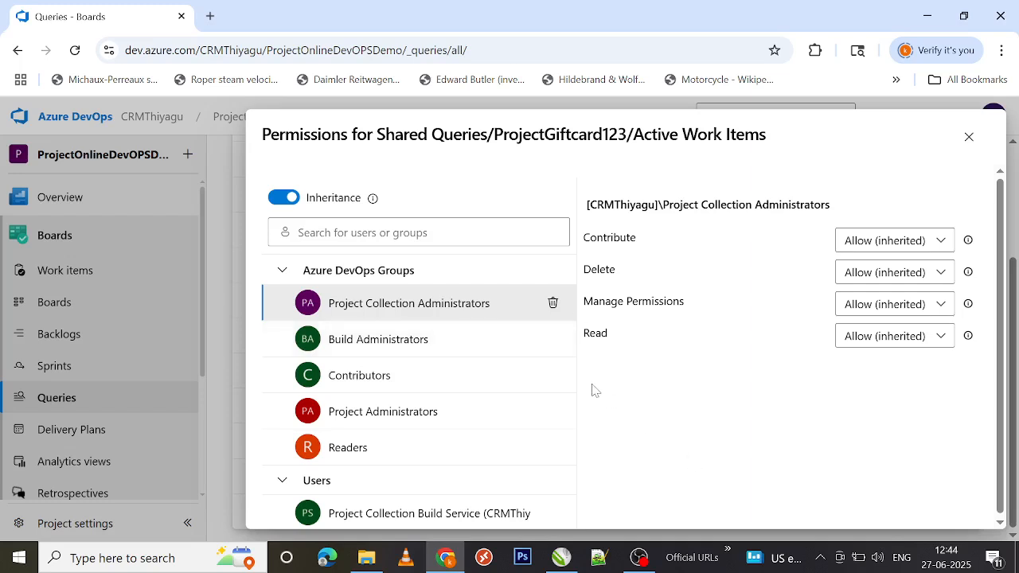
pyautogui.click(968, 137)
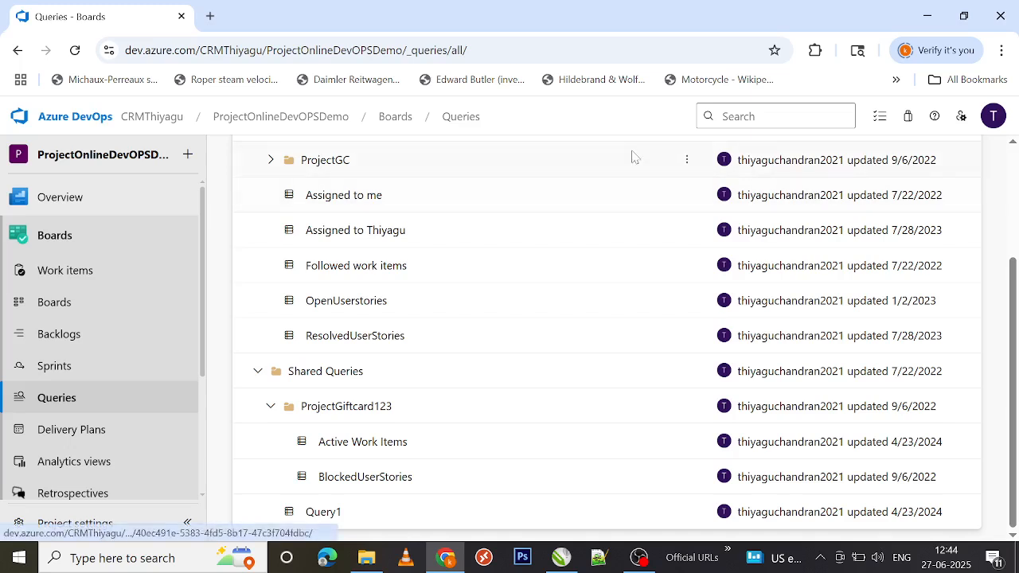
pyautogui.scroll(3, 603, 362)
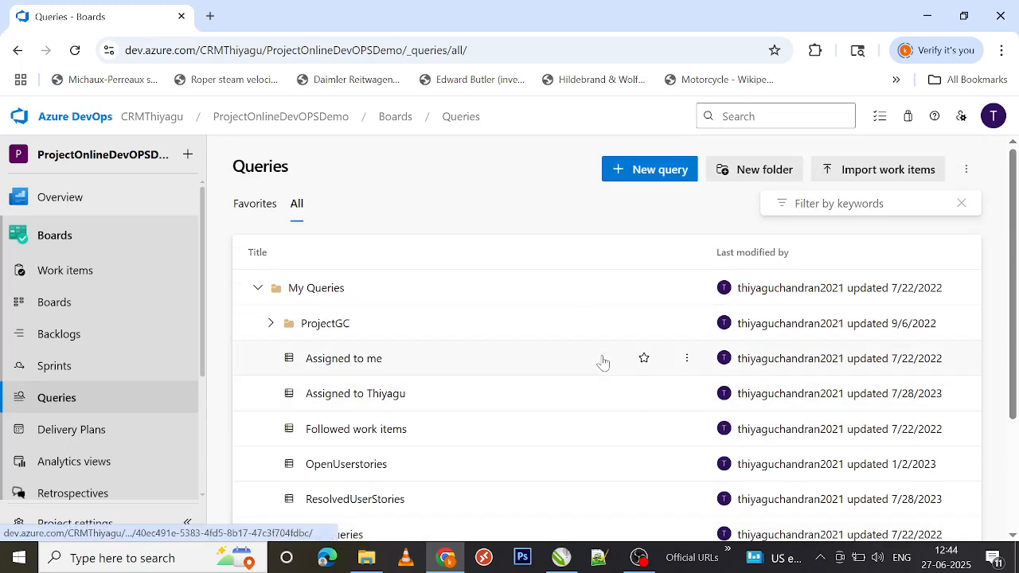